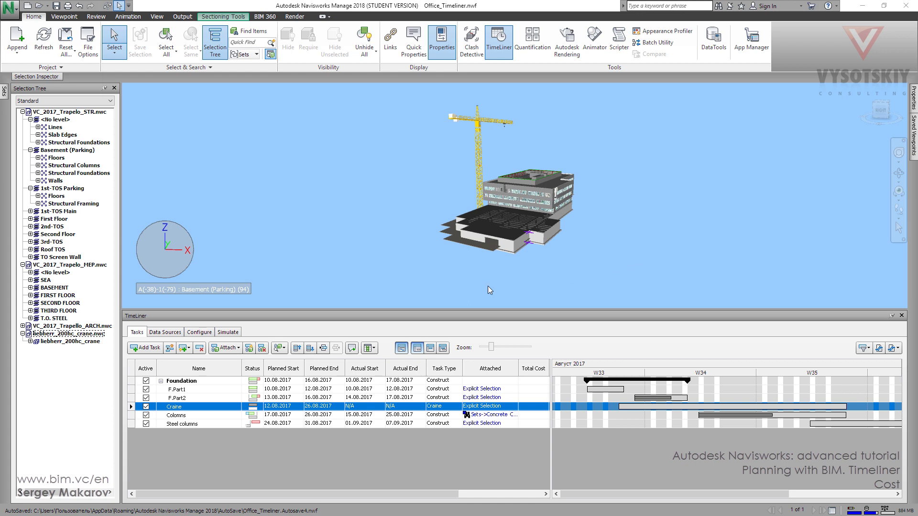
Add the Labor Cost, Equipment Cost and Subcontractor Cost columns to the TimeLiner task table
click(228, 331)
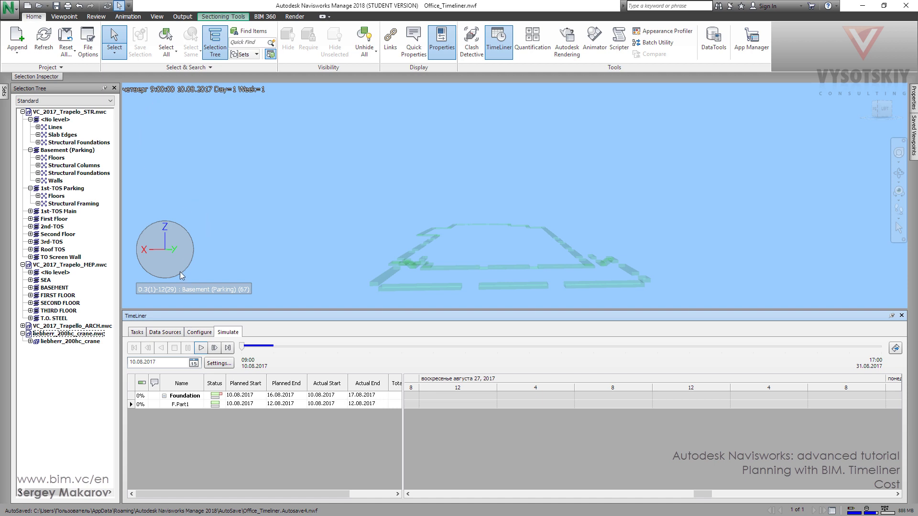
click(136, 333)
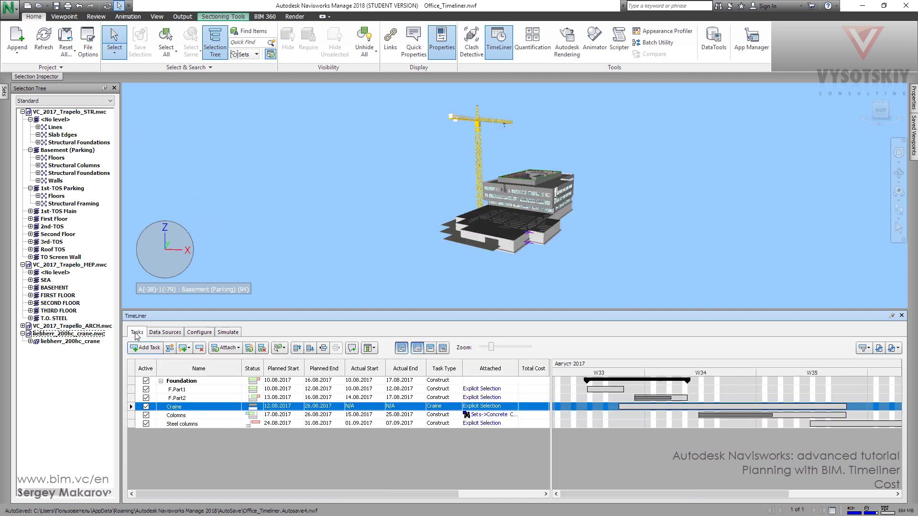
click(373, 349)
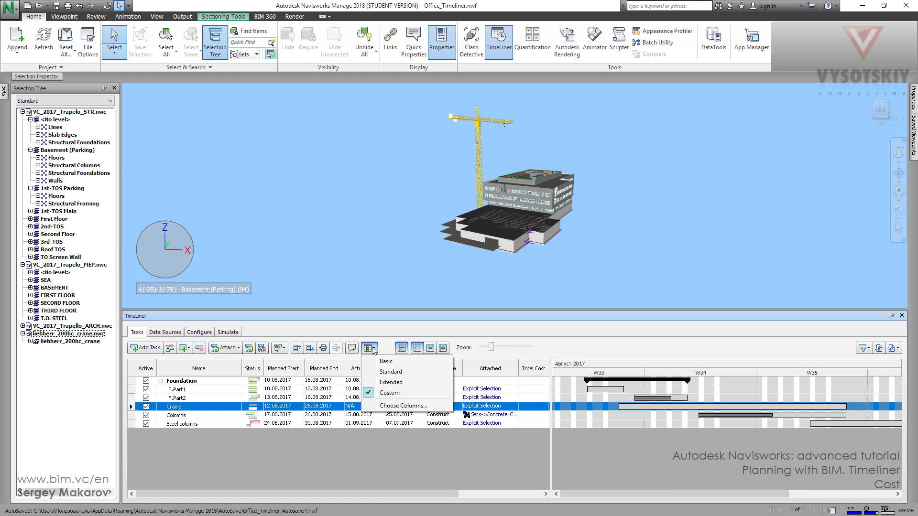
click(398, 406)
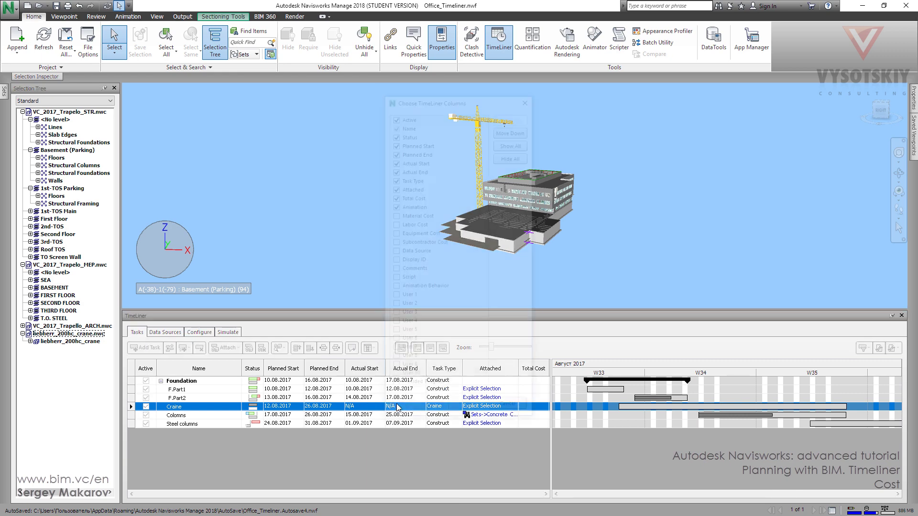
click(394, 205)
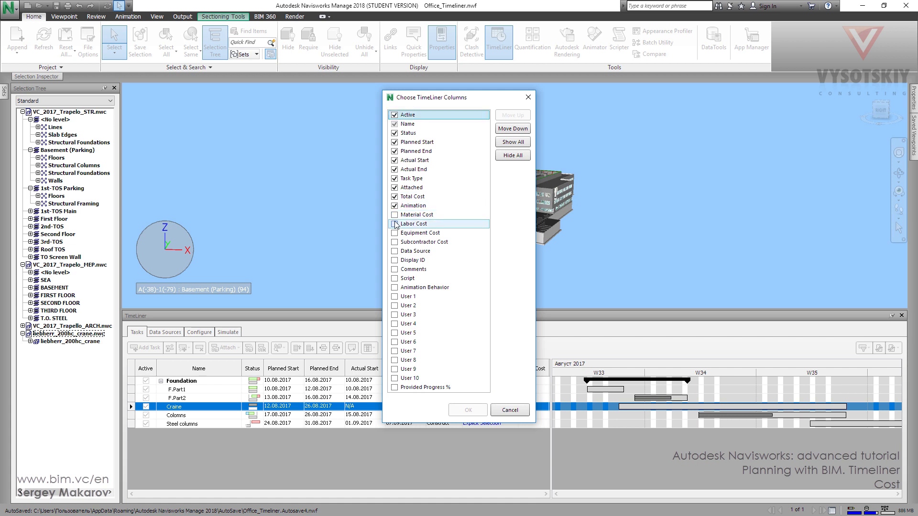
click(394, 224)
click(394, 233)
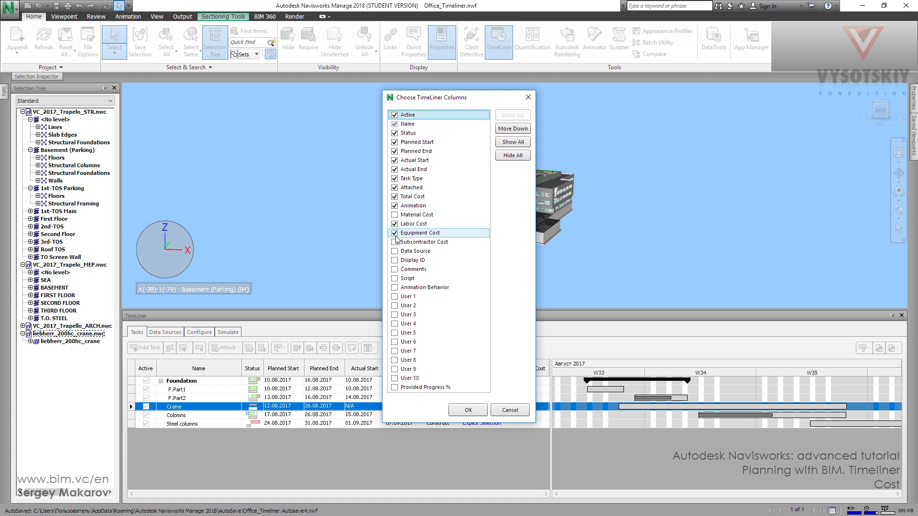
click(394, 242)
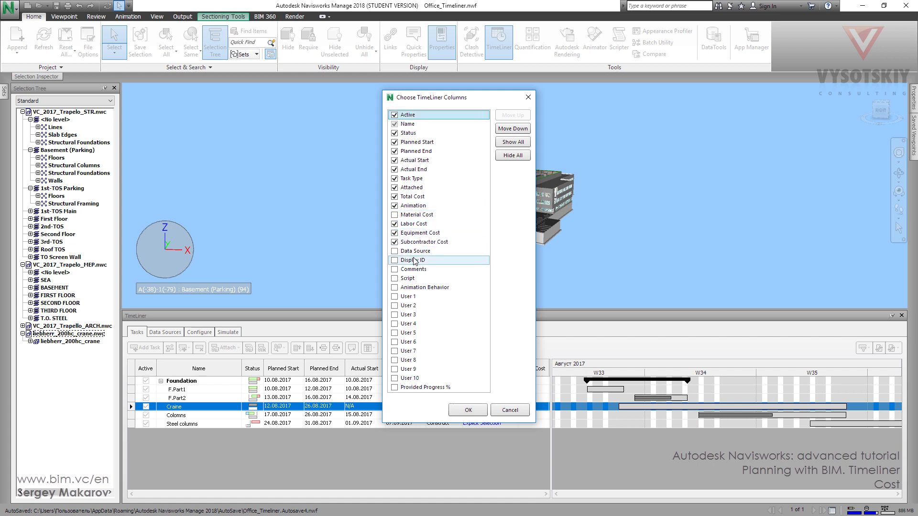
click(468, 410)
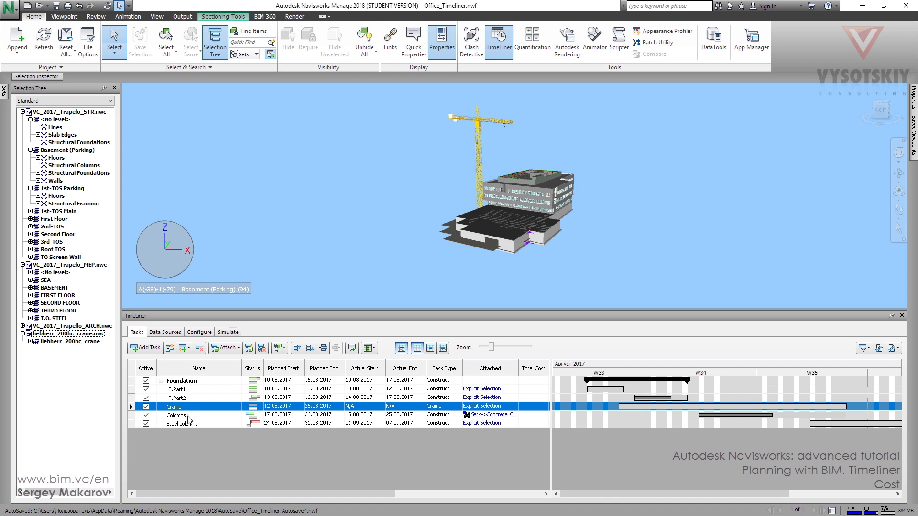
Set the labor cost of both foundation tasks, F.Part1 and F.Part2, to 10
drag(295, 496, 179, 401)
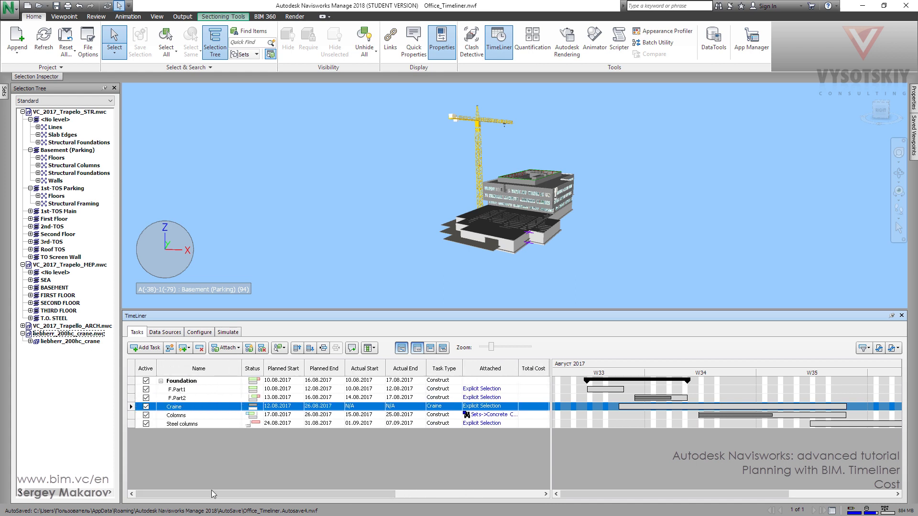
drag(215, 494, 360, 506)
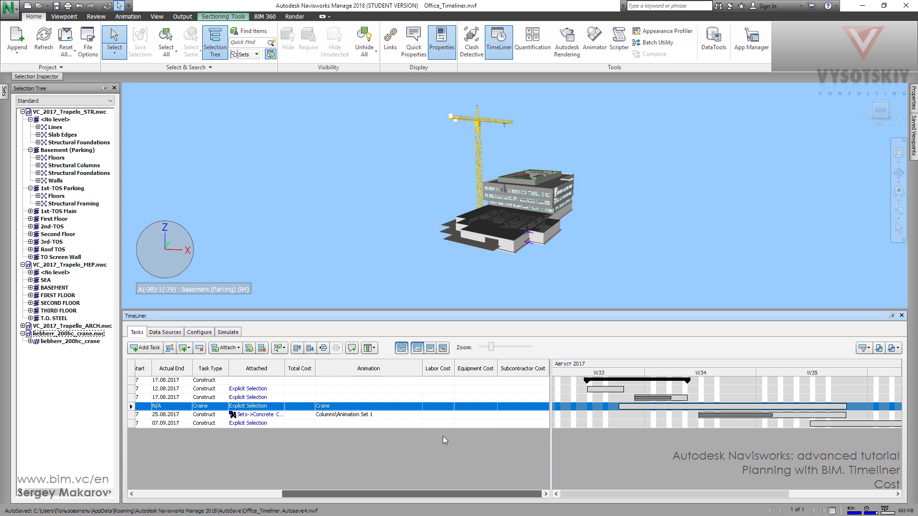
double_click(438, 389)
text(1)
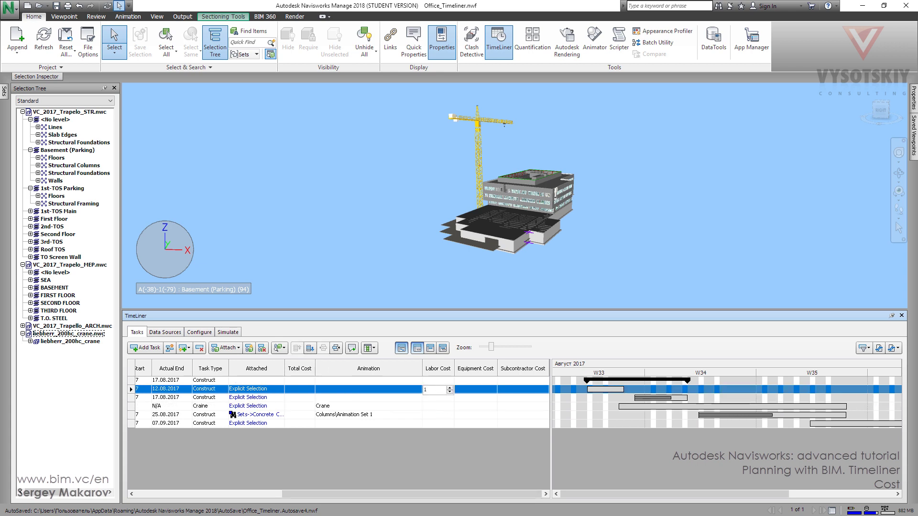
text(0)
double_click(444, 399)
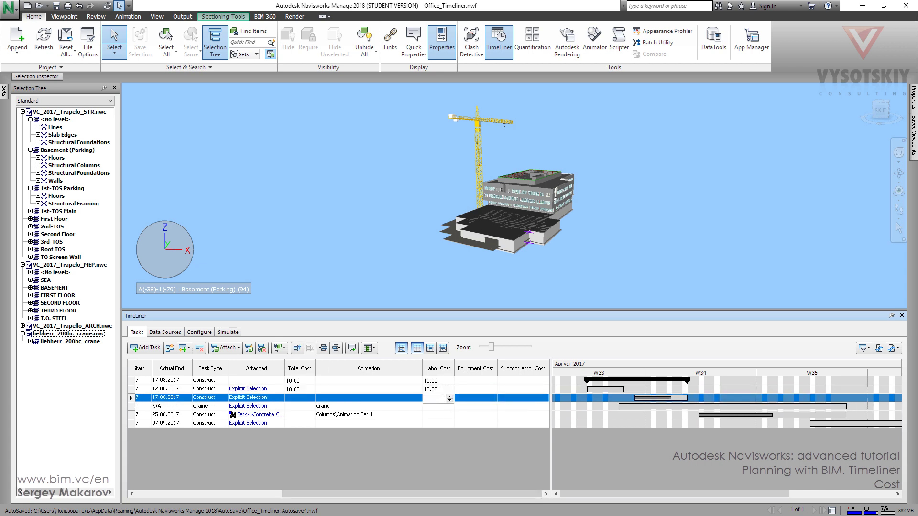
text(10)
double_click(371, 389)
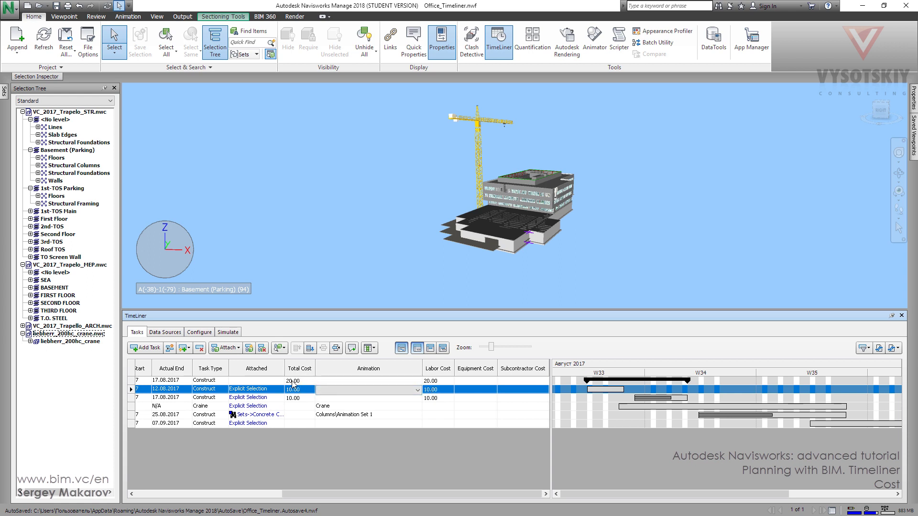
Set the equipment cost to 40 for F.Part1 and 30 for F.Part2
click(471, 389)
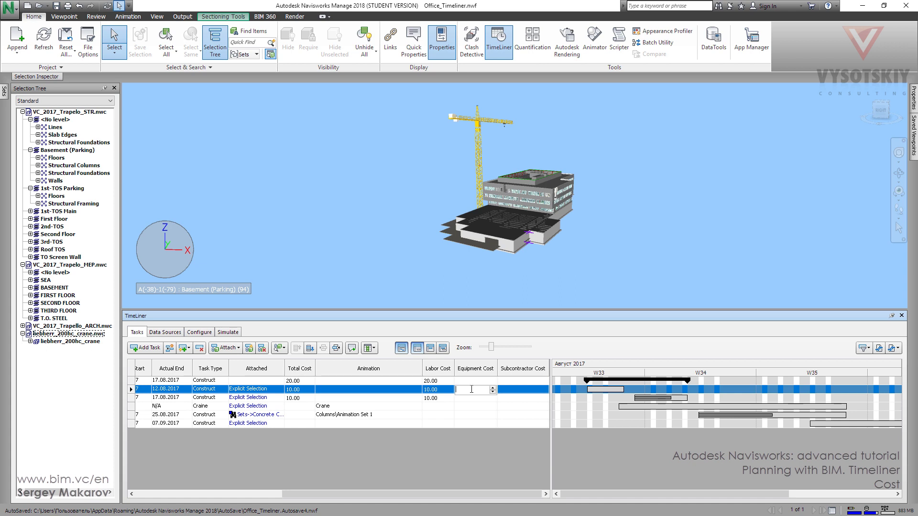
text(40)
click(473, 398)
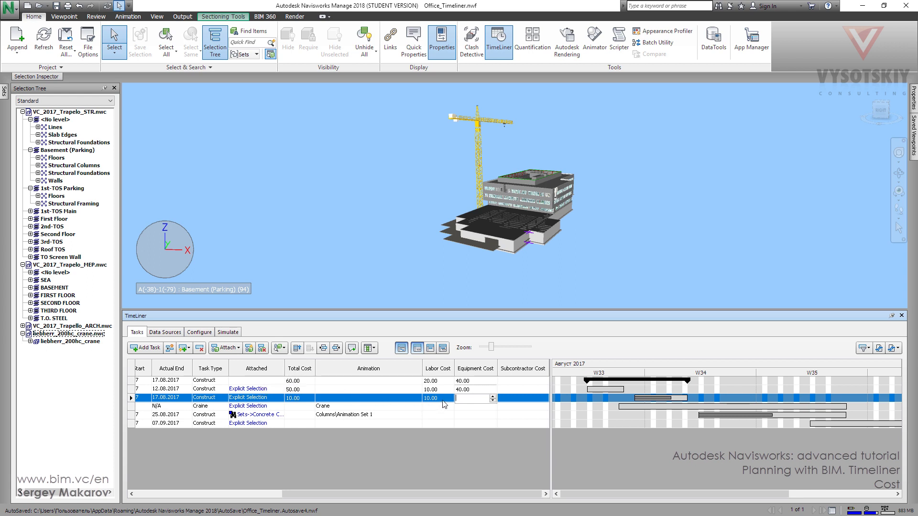
text(30)
Set the subcontractor cost to 20 for F.Part1 and 25 for F.Part2
click(515, 389)
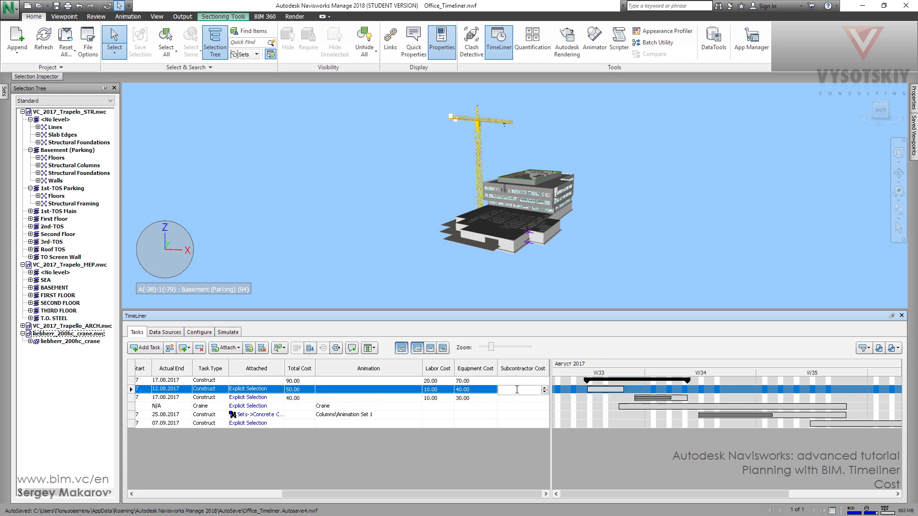
text(20)
click(519, 398)
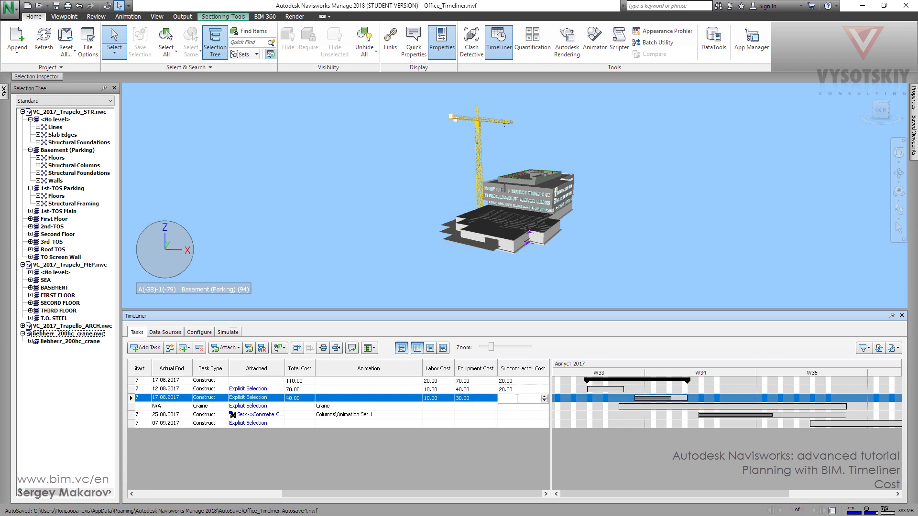
text(25)
key(Return)
key(Down)
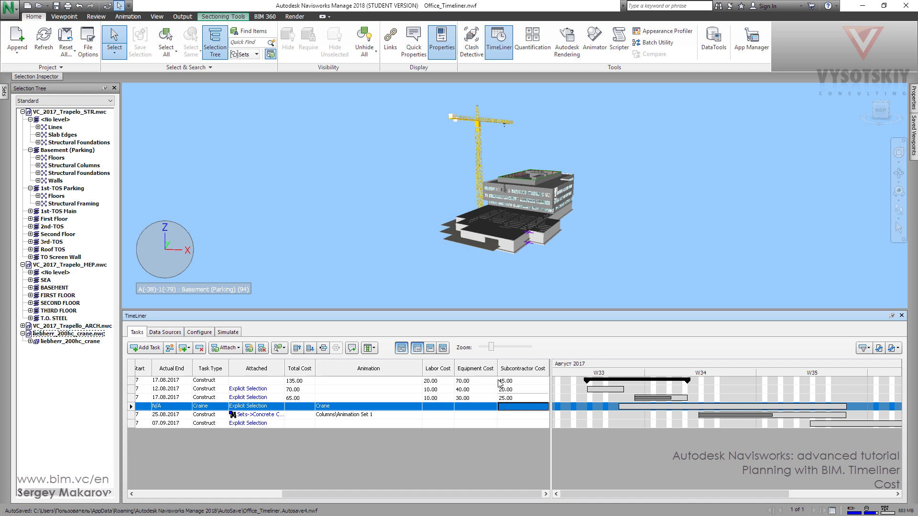
Set the Craine task's equipment cost to 35, and the Colomns task's equipment cost to 45 and subcontractor cost to 50
click(474, 406)
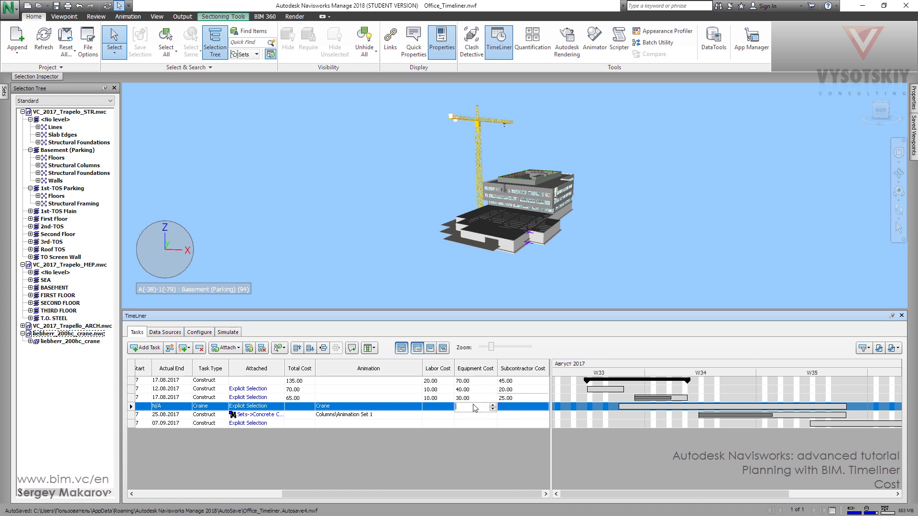
text(35)
click(479, 416)
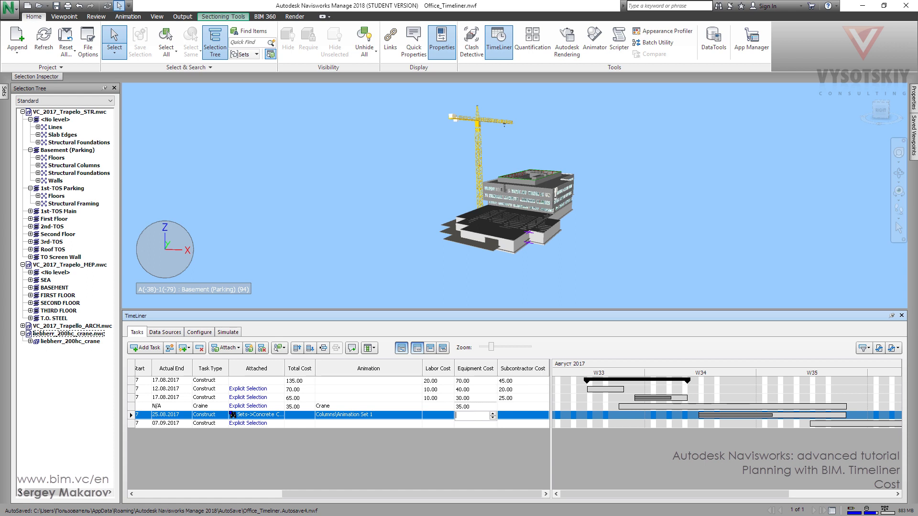
text(45)
click(515, 415)
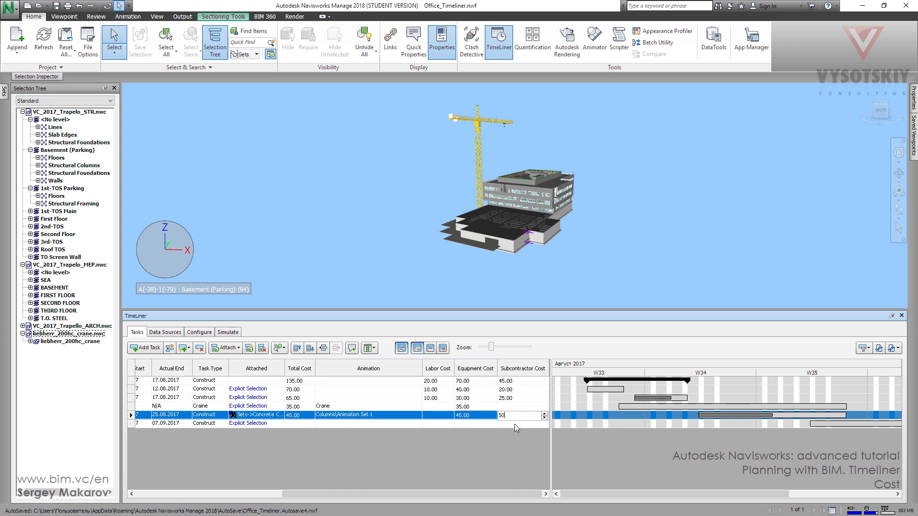
text(50)
Set the Steel columns task's subcontractor cost to 50, equipment cost to 25 and labor cost to 40
click(514, 423)
text(50)
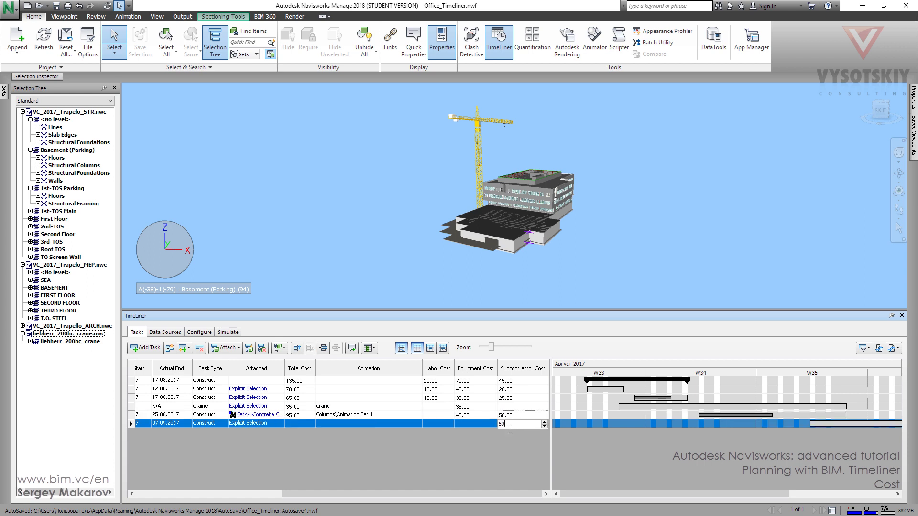
click(483, 423)
text(25)
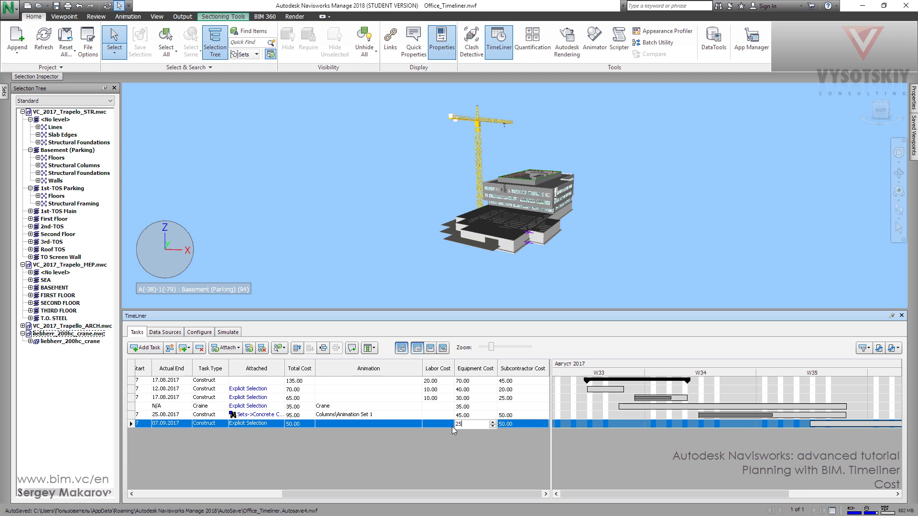
click(439, 423)
text(40)
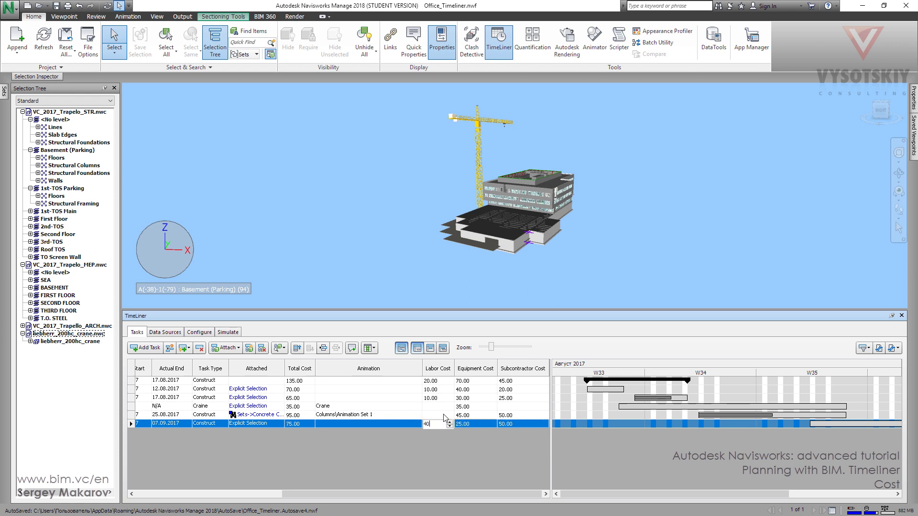
key(Return)
Open the simulation settings, check the overlay text position options, and open the overlay text for editing
click(233, 334)
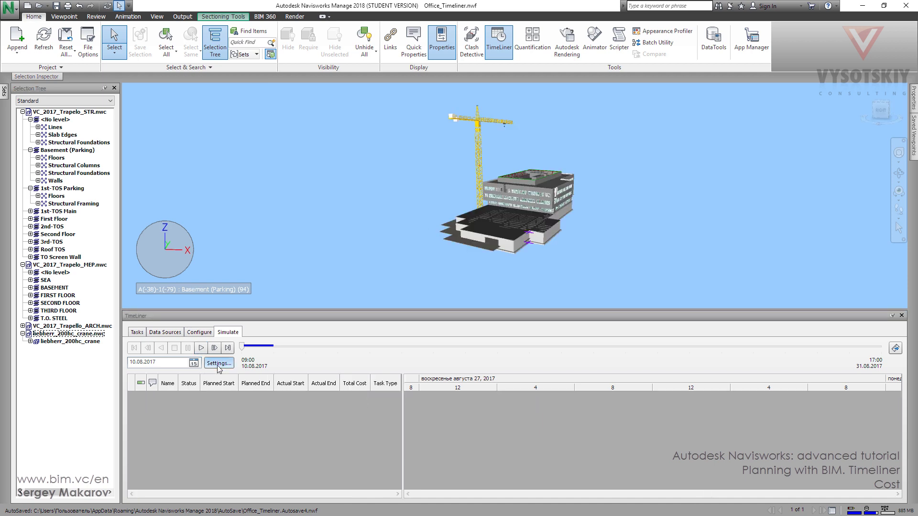
click(218, 363)
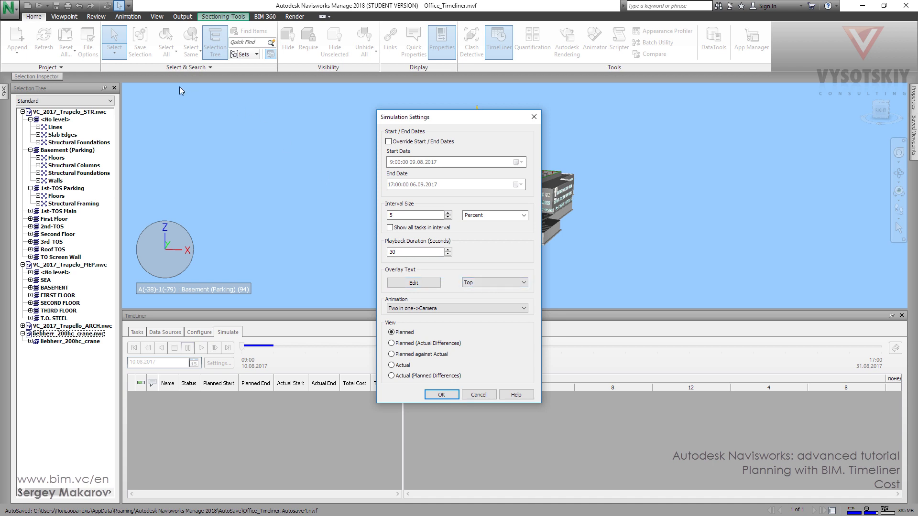
click(498, 283)
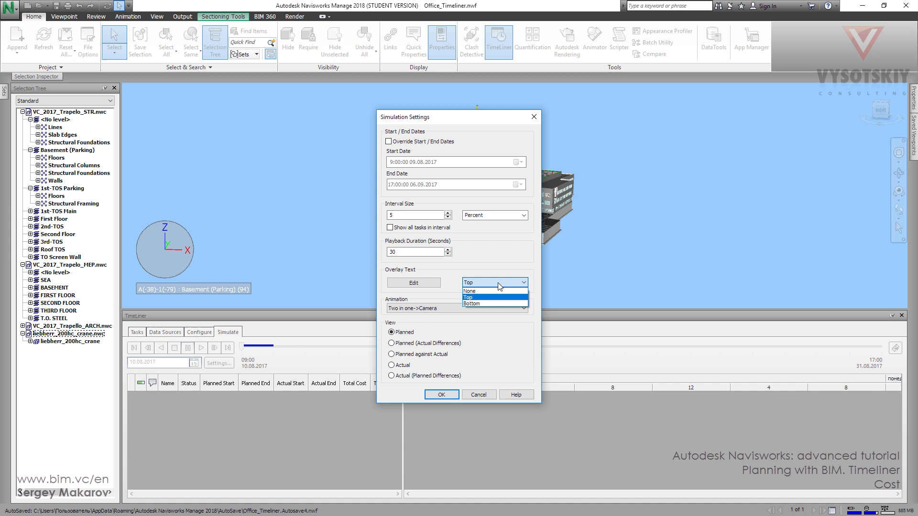
click(498, 283)
click(428, 283)
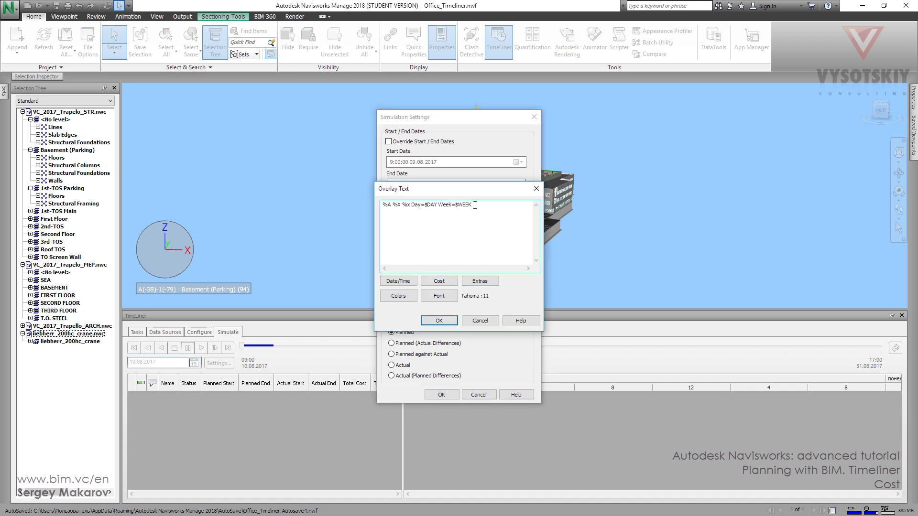
click(475, 205)
drag(473, 205, 381, 204)
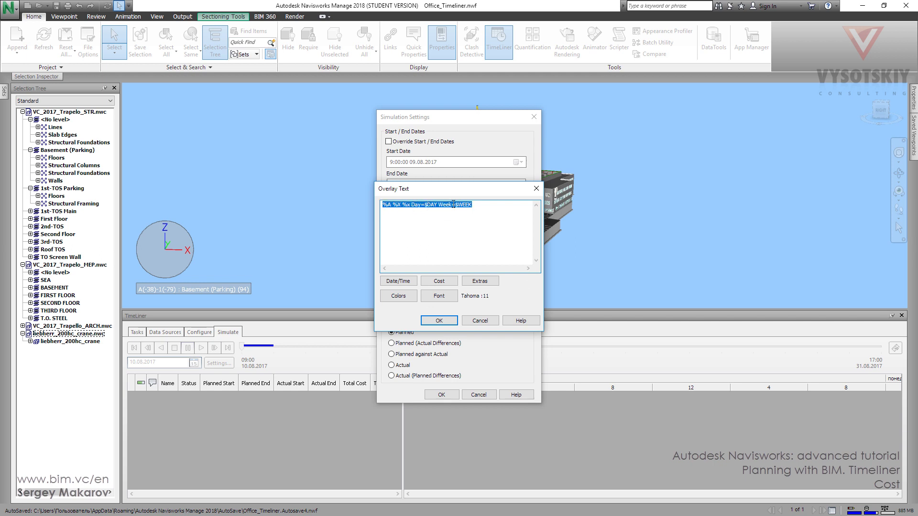
Add a second overlay text line in blue reading "Active task-" followed by the currently active tasks code
click(475, 205)
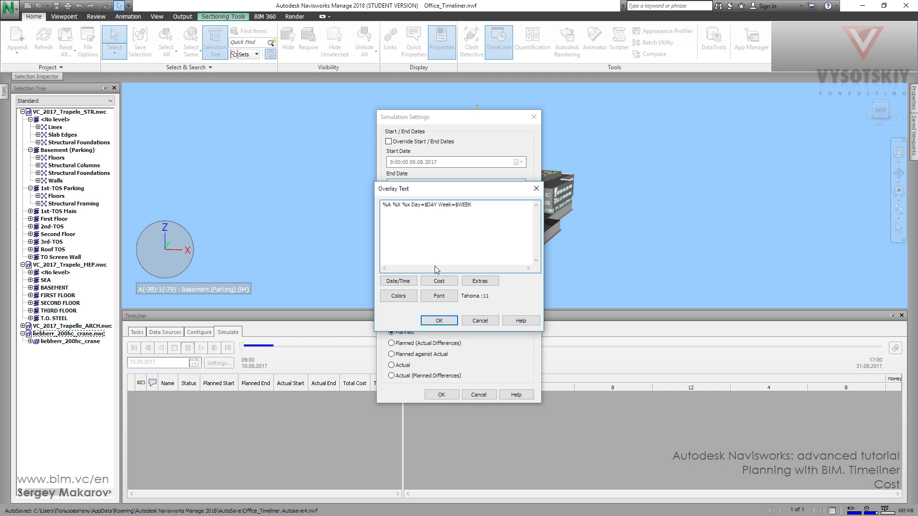
click(399, 297)
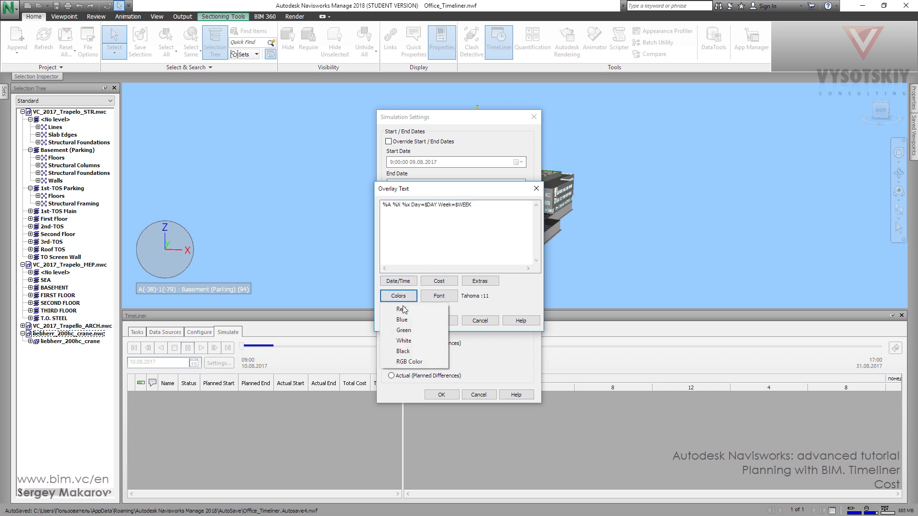
click(406, 320)
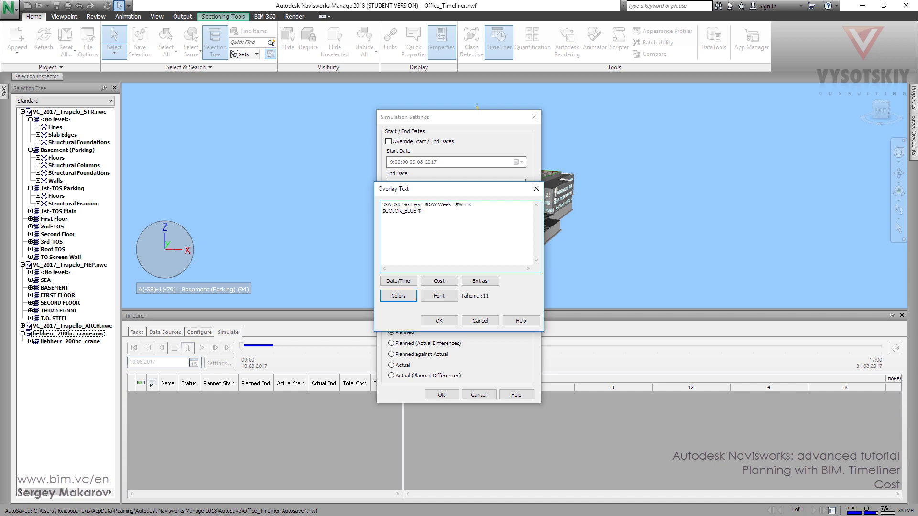
text(Active task-)
click(486, 283)
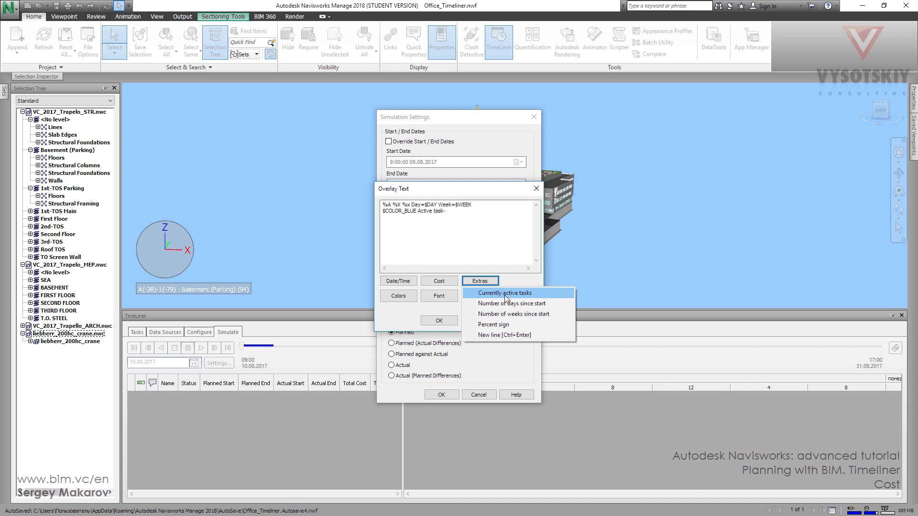
click(505, 294)
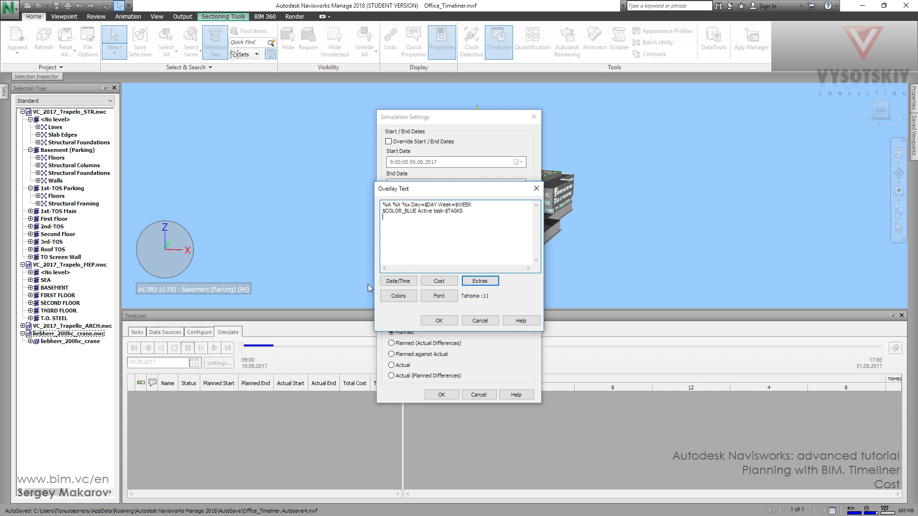
Add a third overlay text line in green reading "Labour cost -" followed by the labor cost code
click(398, 296)
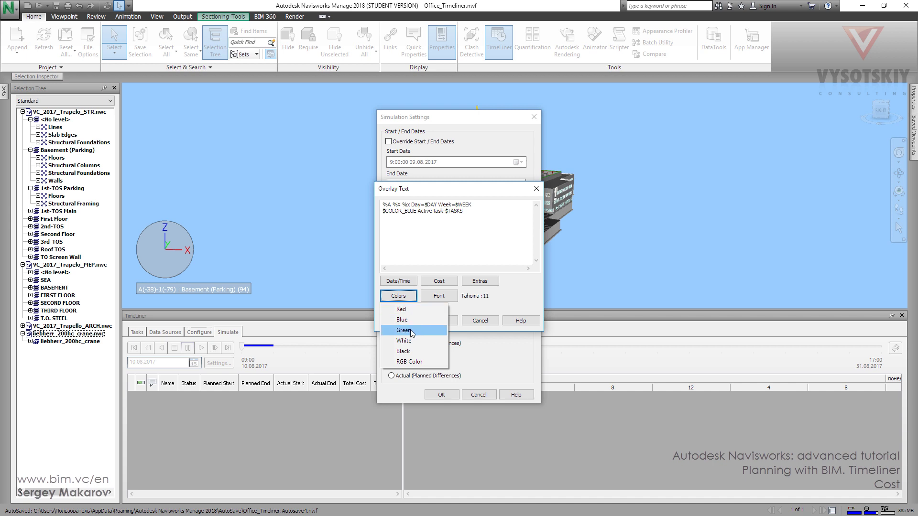
click(403, 331)
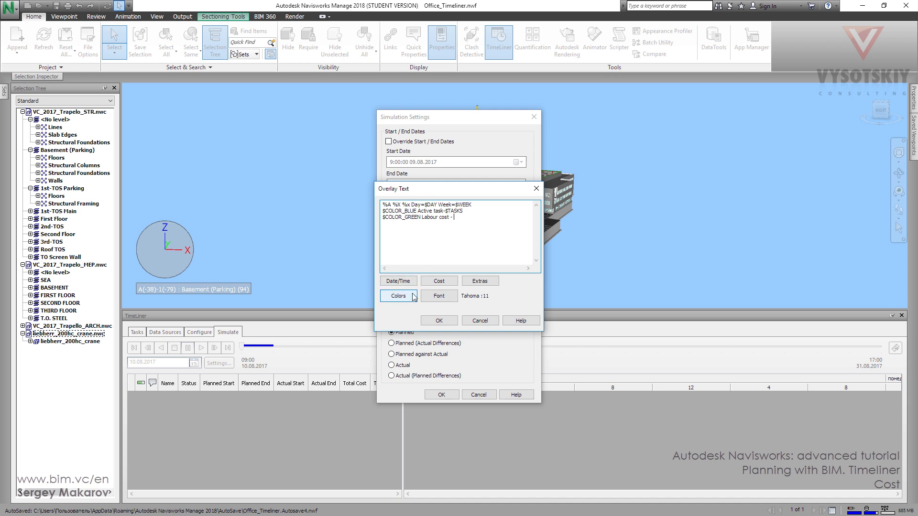
click(436, 282)
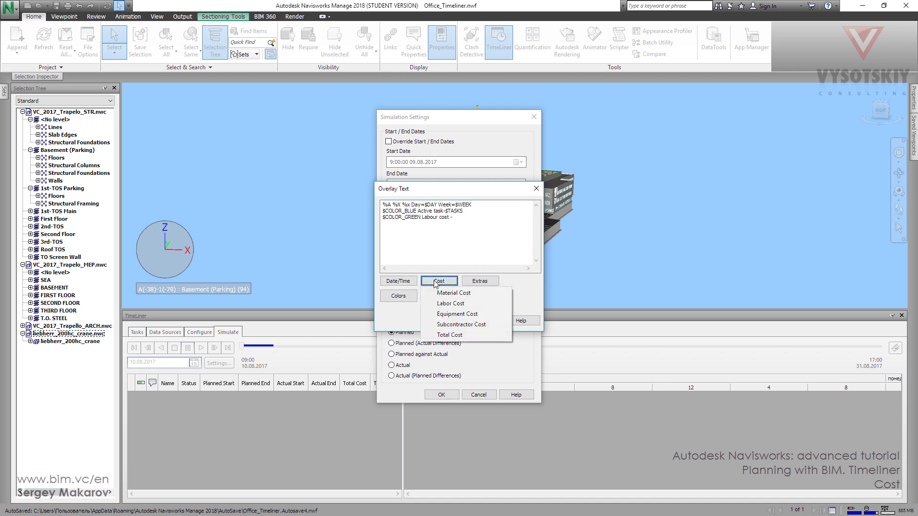
click(453, 304)
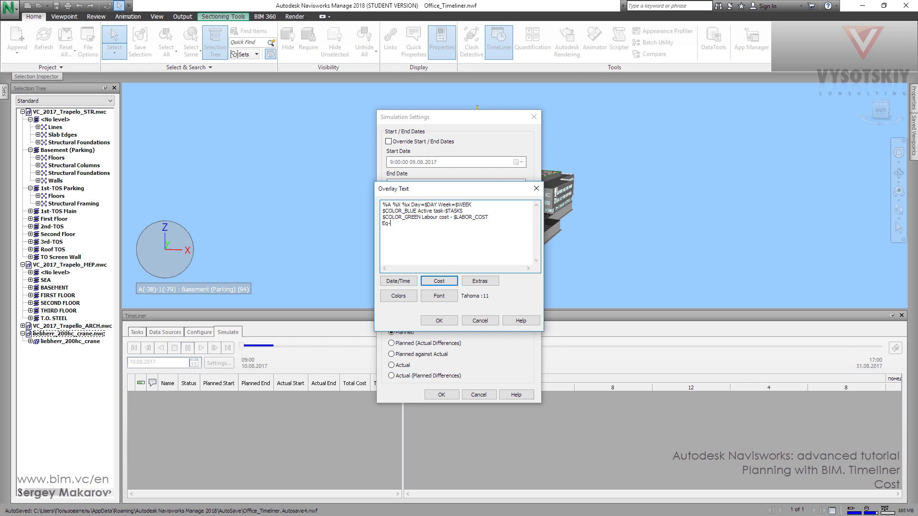
Add the equipment cost code after "Eq-" on a fourth overlay text line and accept the overlay text
click(439, 281)
click(460, 315)
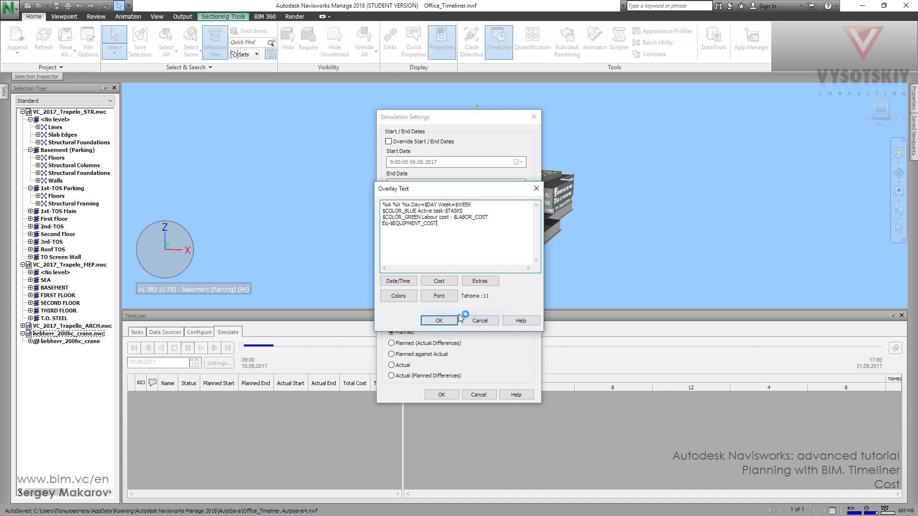
key(Return)
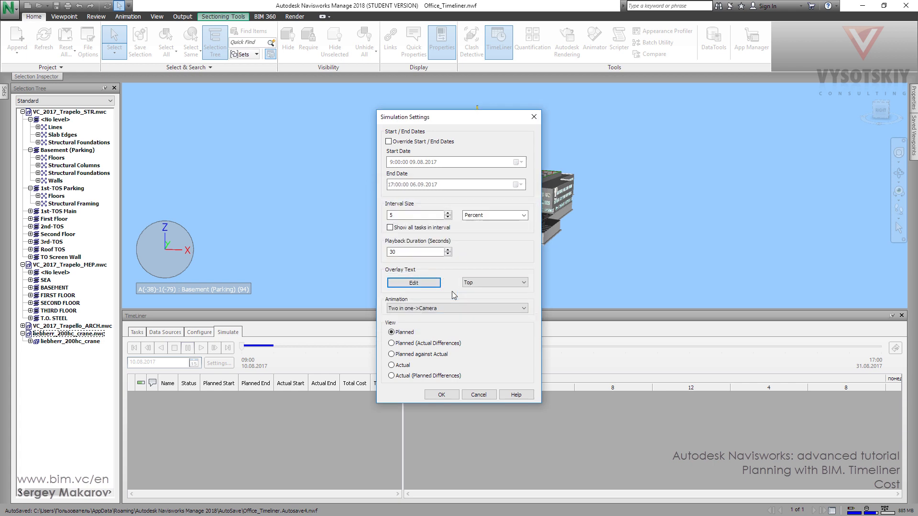
Reopen the overlay text and add a fifth line in red reading "Total -" followed by the total cost code
click(412, 283)
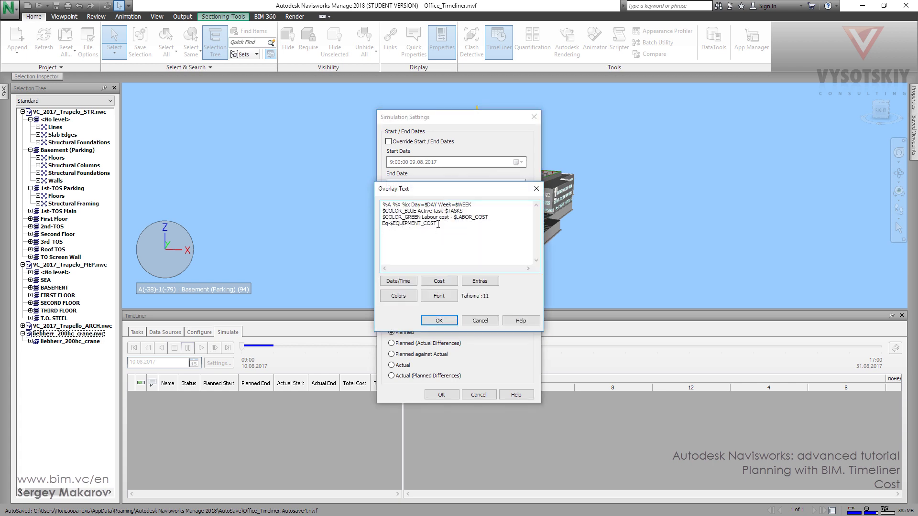
click(393, 295)
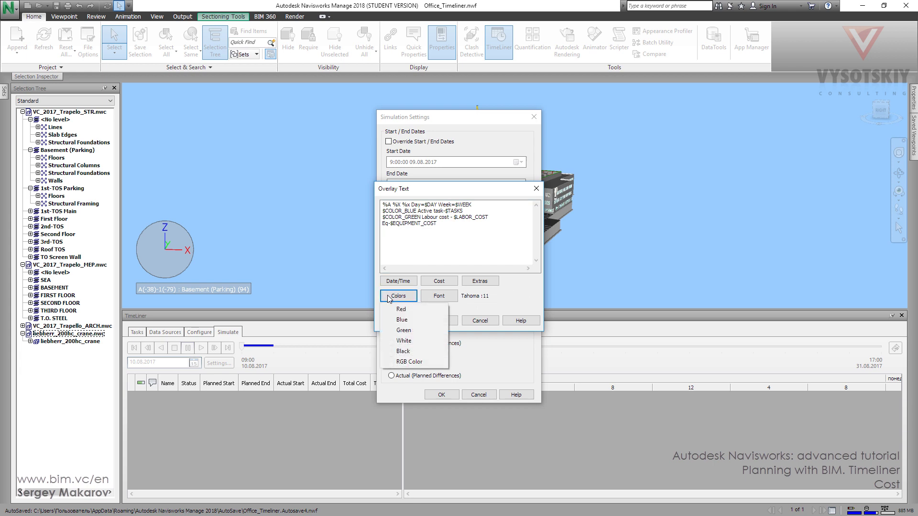
click(408, 312)
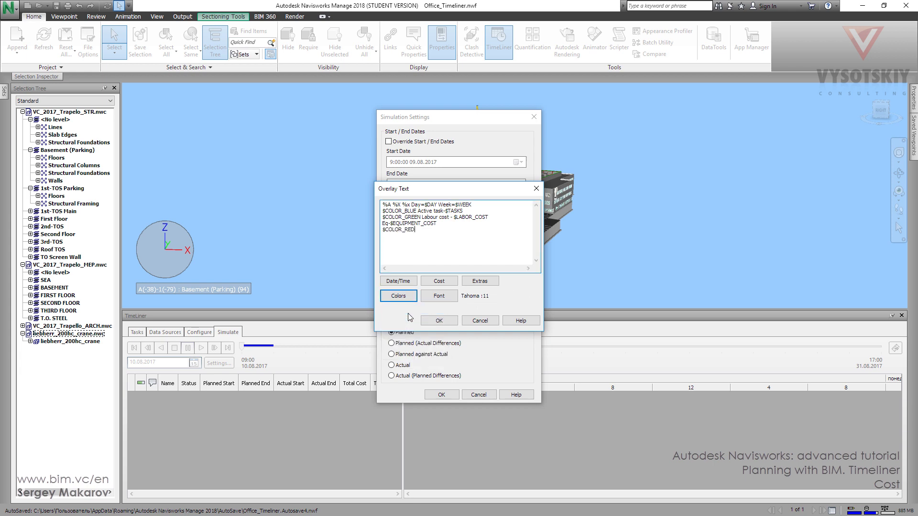
text(Total -)
click(476, 282)
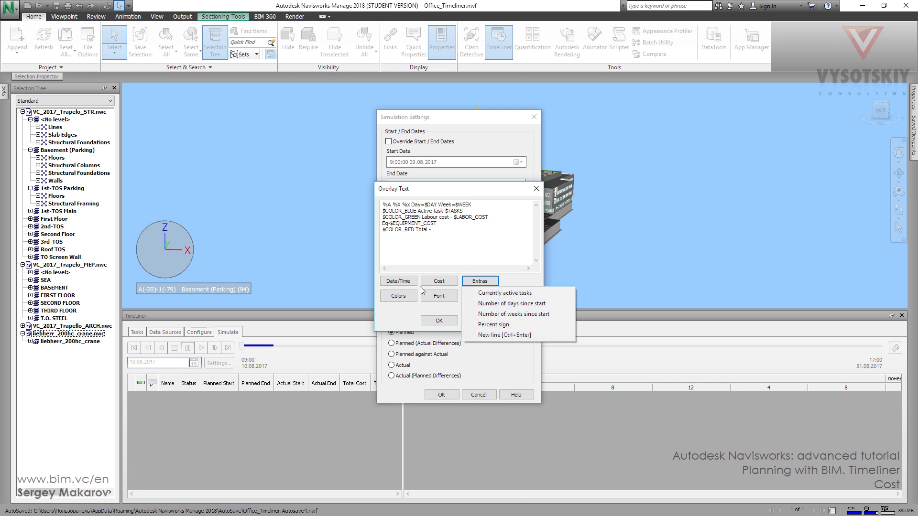
click(436, 282)
click(437, 282)
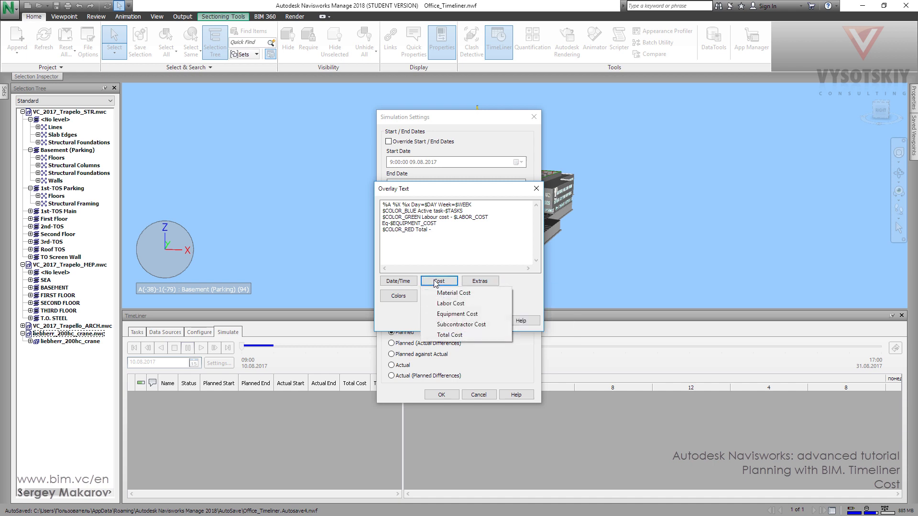
click(447, 336)
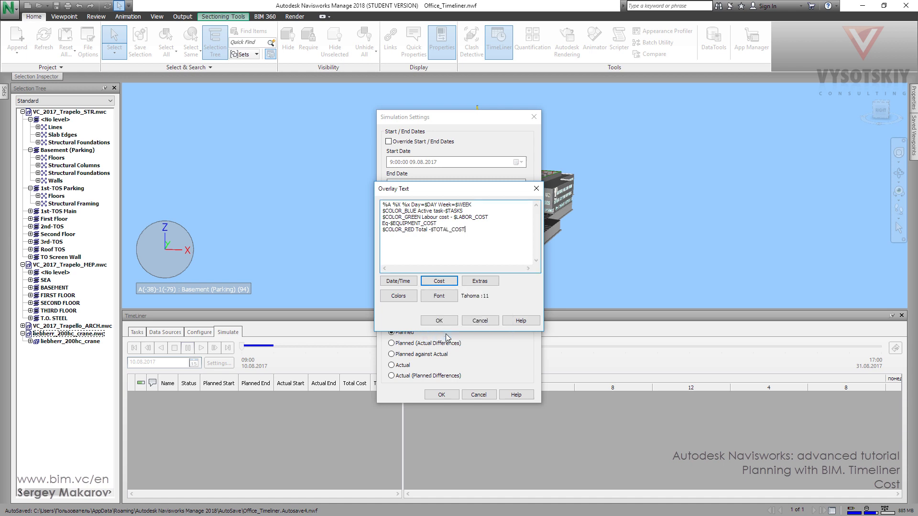
Set the overlay text font size to 20 and apply the overlay text and simulation settings
click(410, 283)
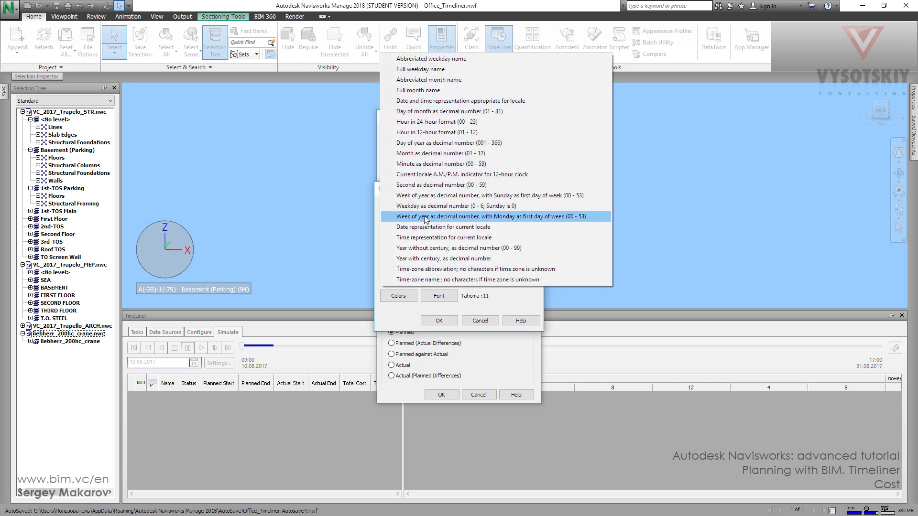
click(343, 224)
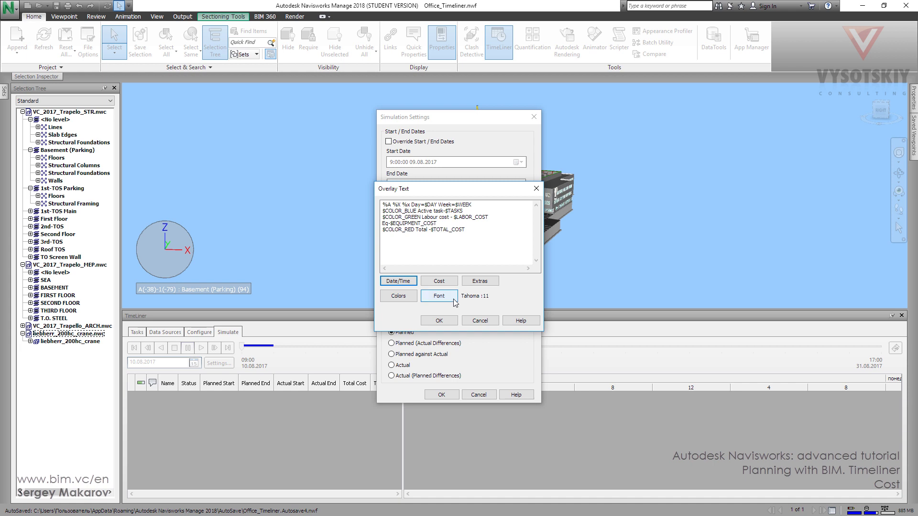
click(453, 300)
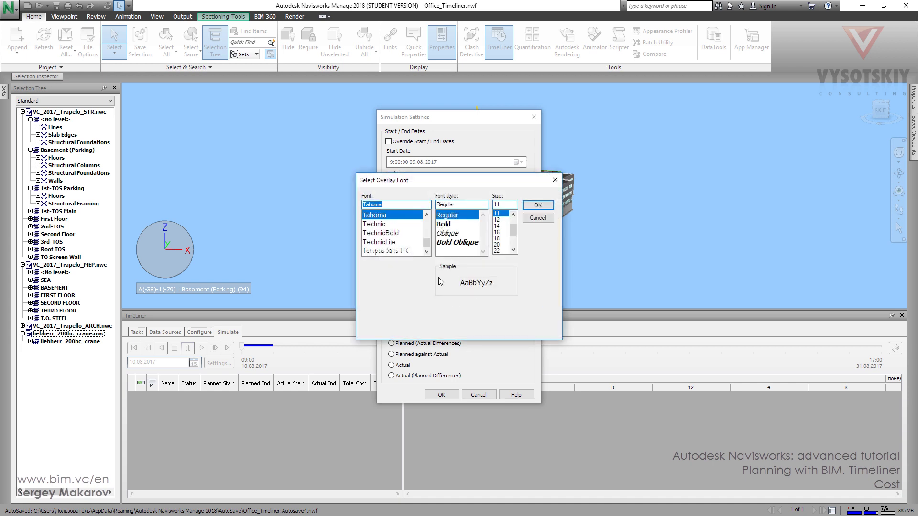
click(497, 244)
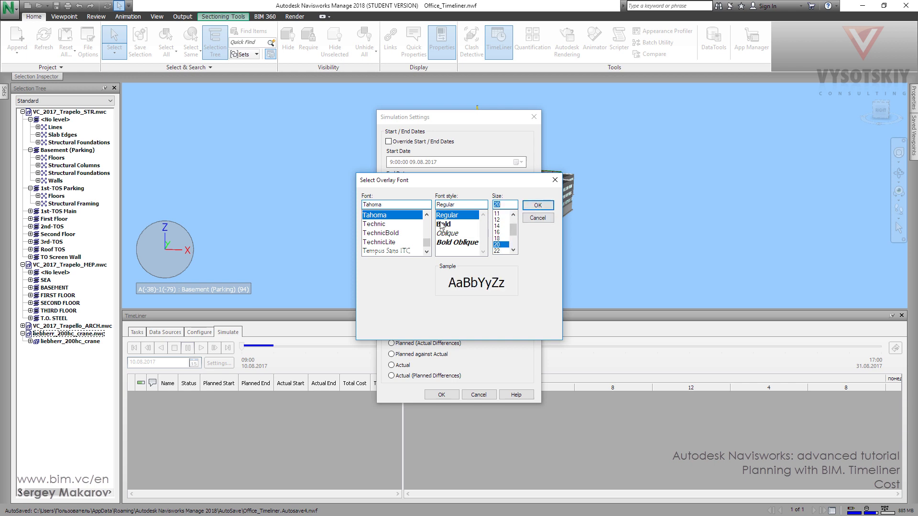
click(536, 207)
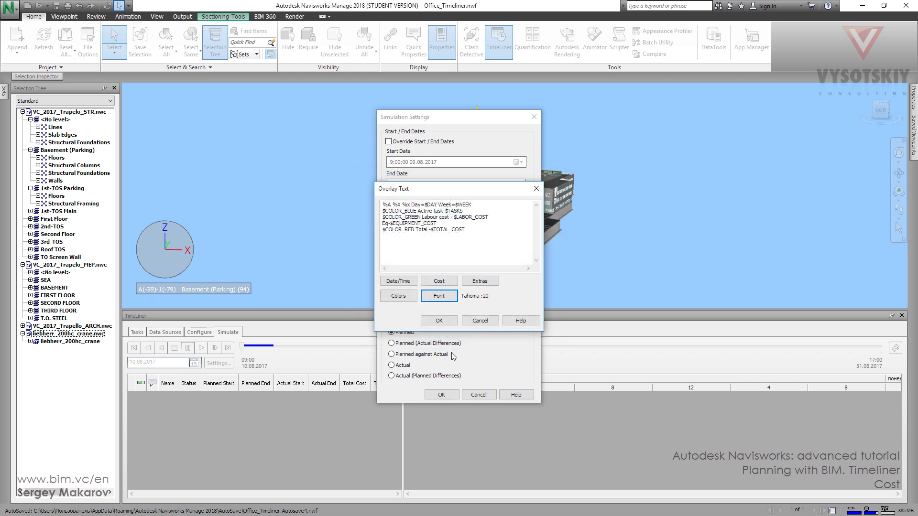
click(449, 320)
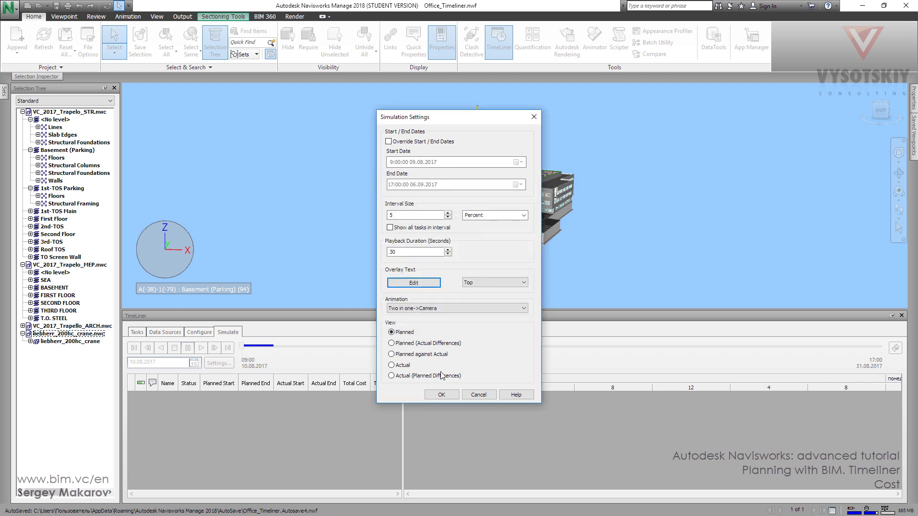
click(442, 395)
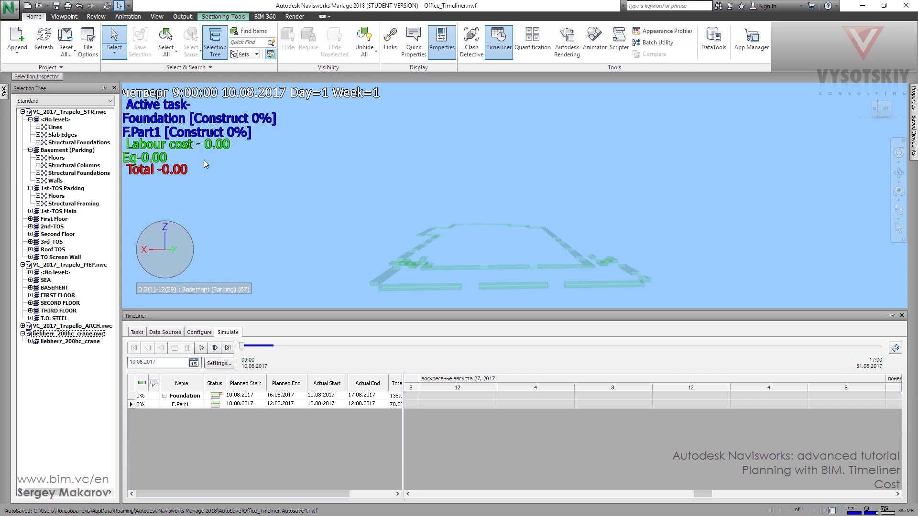
Play the construction simulation, pause it on 12.08.2017 to examine the active tasks and costs in the overlay, and resume playback
click(201, 348)
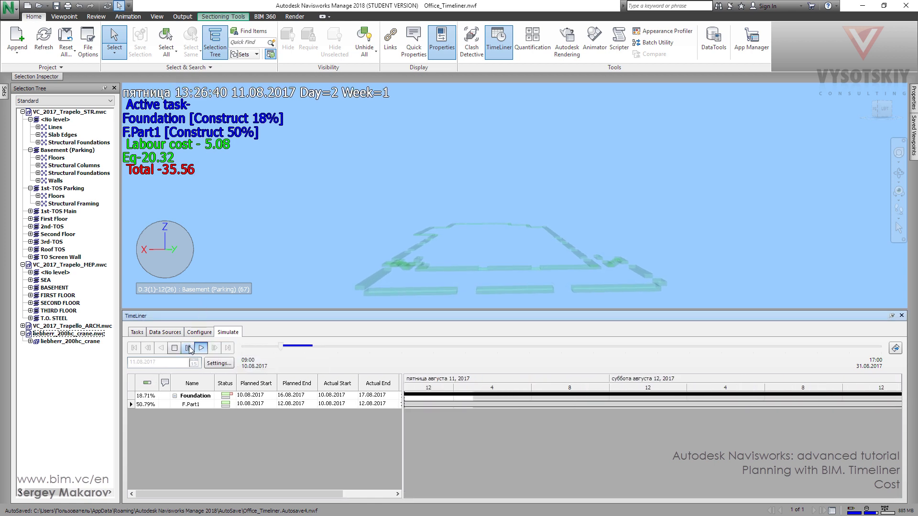
click(188, 348)
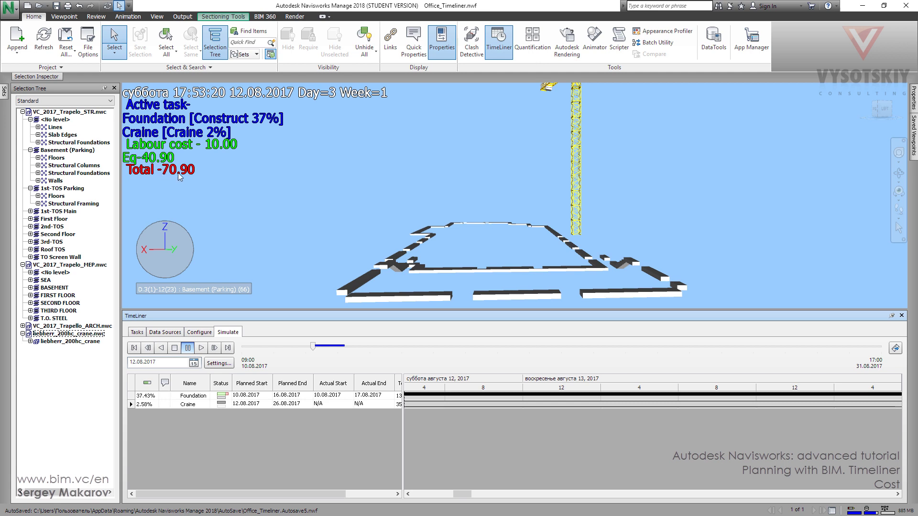
click(200, 349)
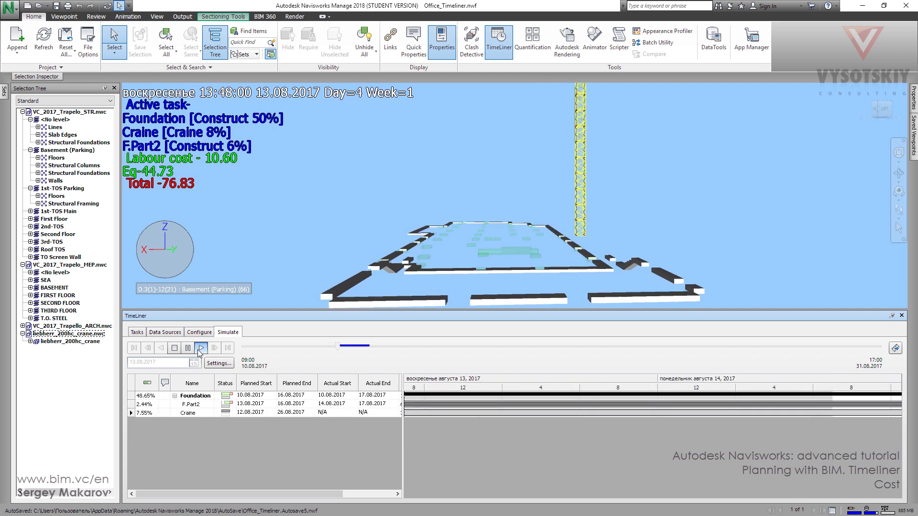